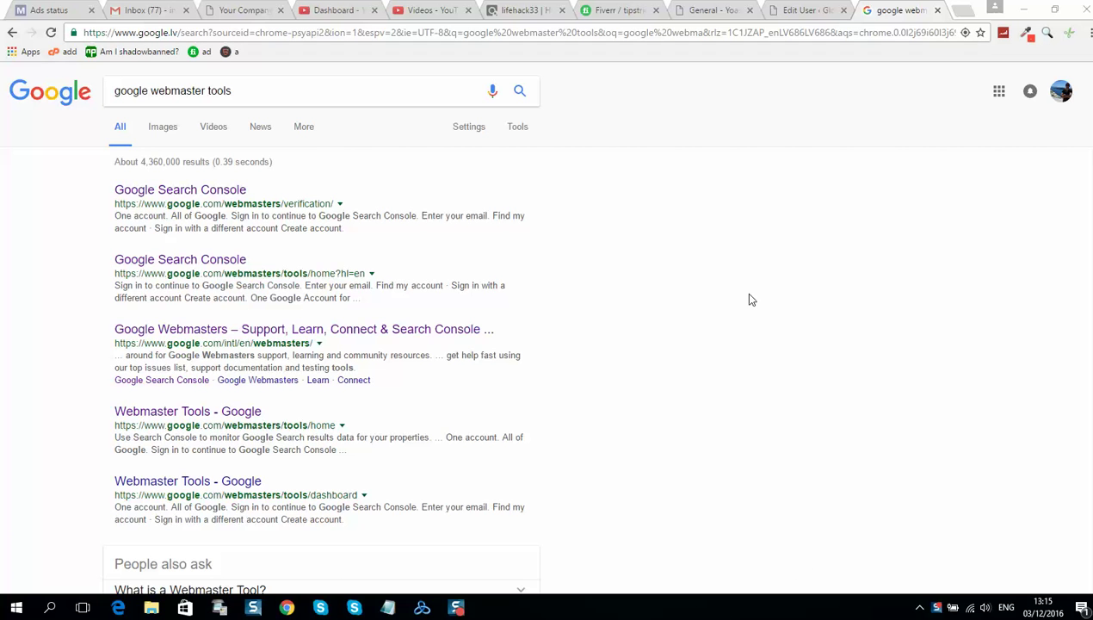
# Open the Google Search Console result from the 'google webmaster tools' search in a new tab and switch to it.
pyautogui.click(724, 310)
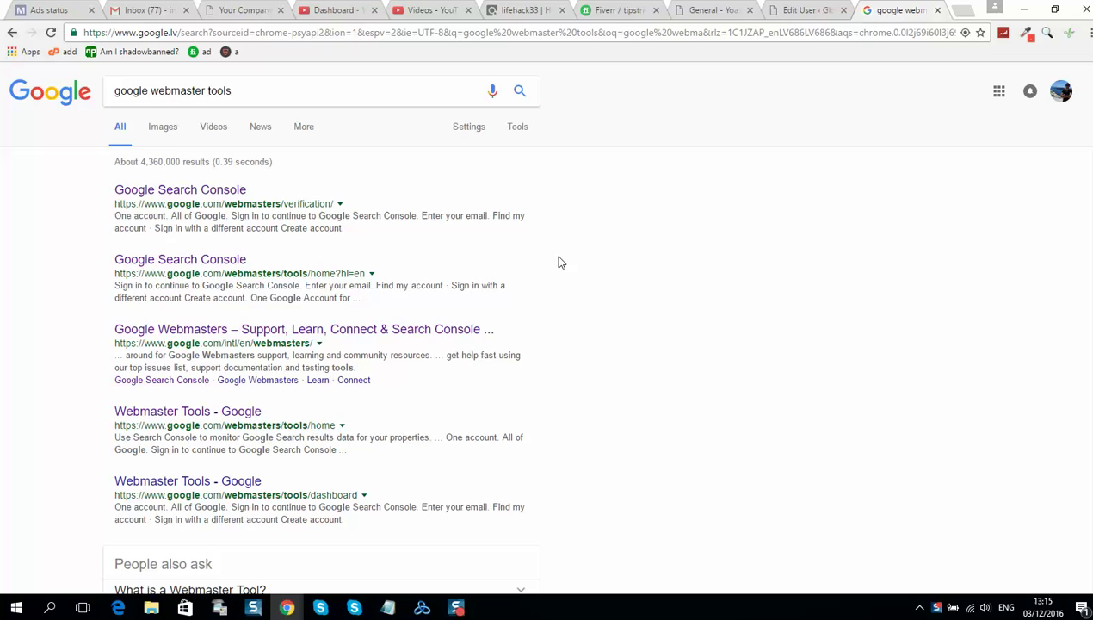
pyautogui.moveTo(410, 285); pyautogui.dragTo(305, 298)
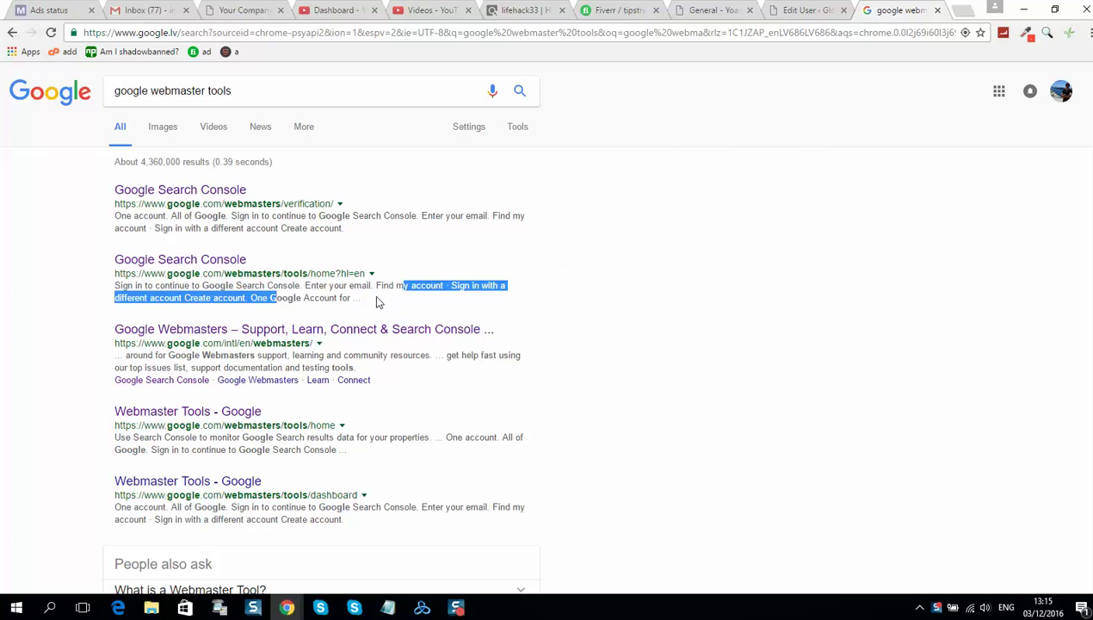
pyautogui.rightClick(230, 262)
pyautogui.click(240, 274)
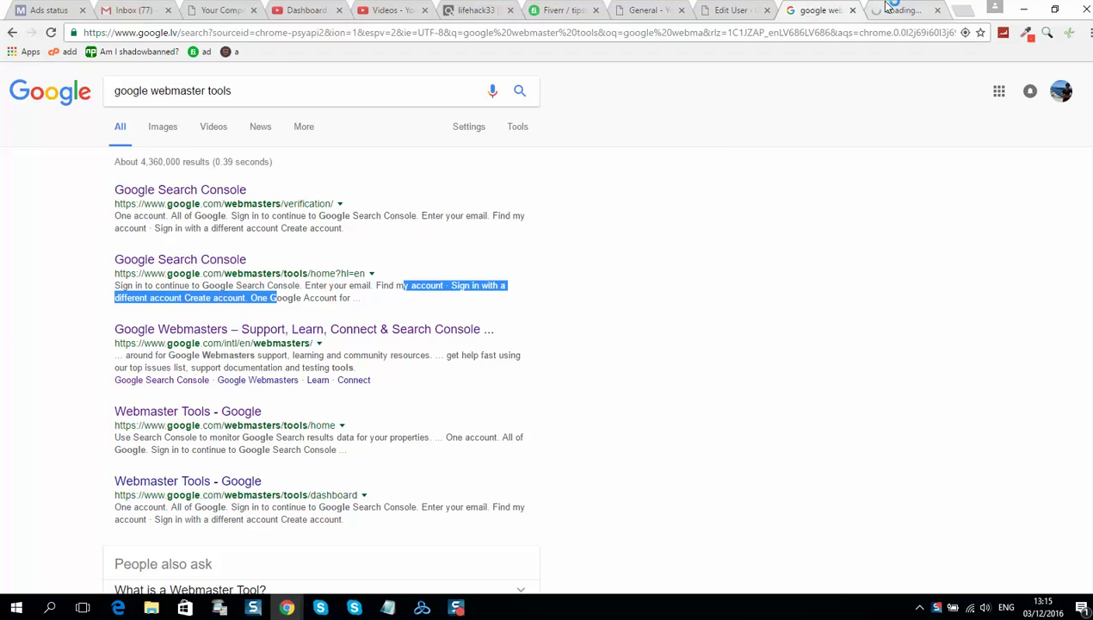
pyautogui.click(895, 11)
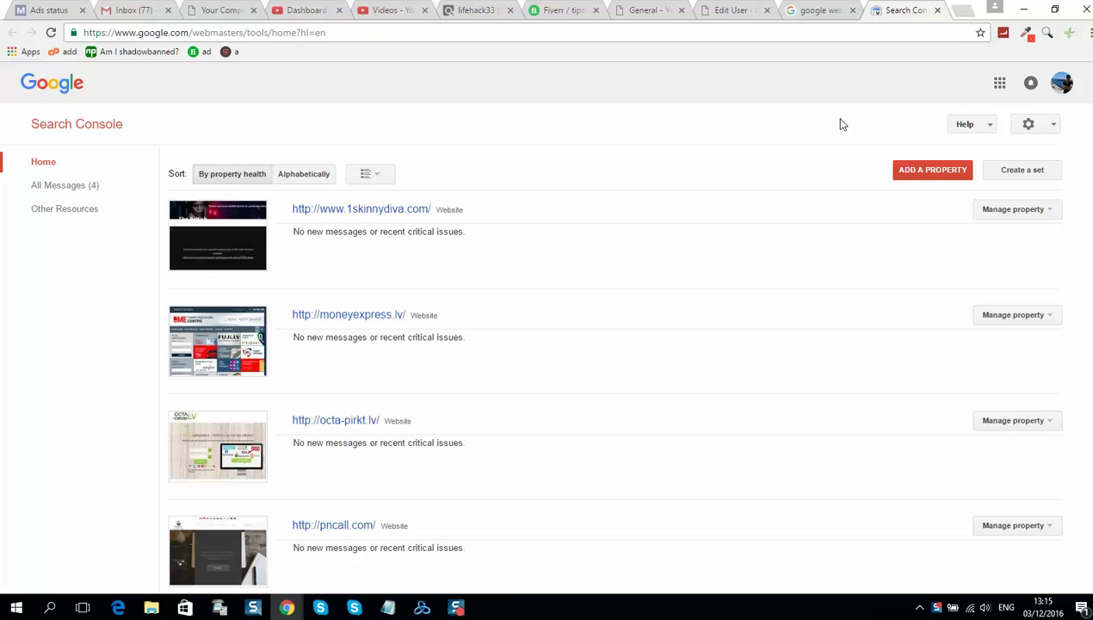
pyautogui.scroll(-3, 348, 205)
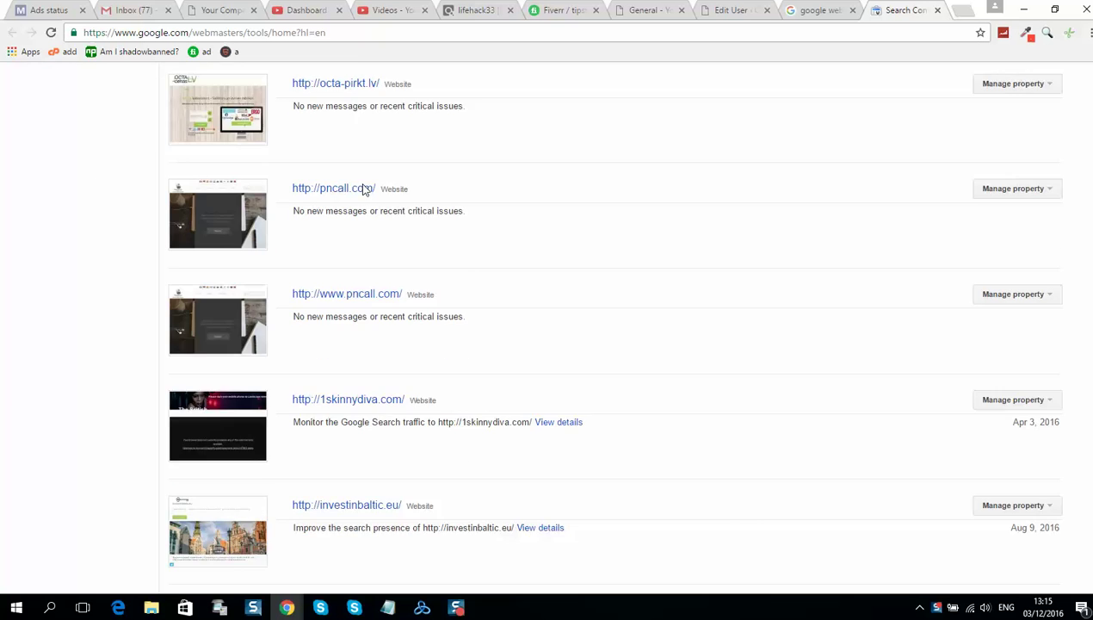
pyautogui.scroll(3, 361, 288)
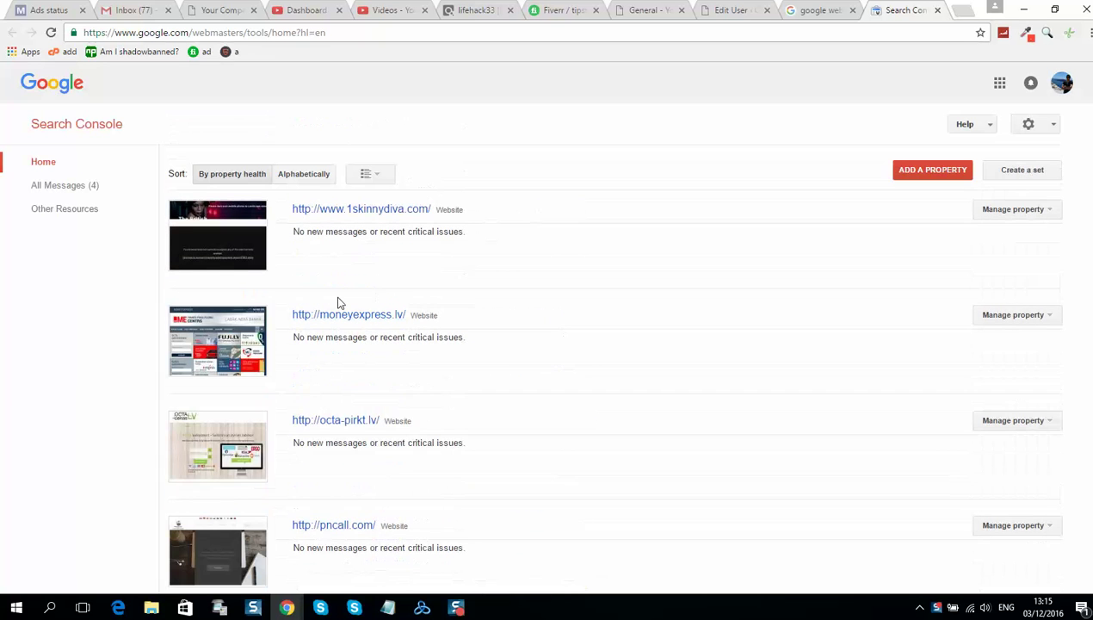
pyautogui.click(912, 171)
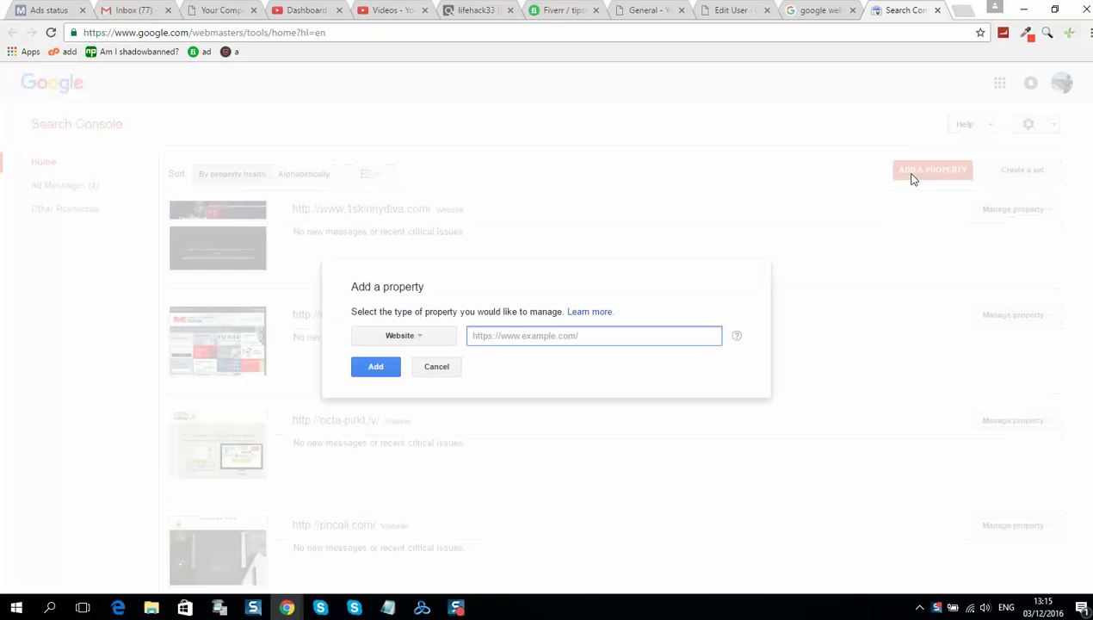
pyautogui.rightClick(605, 340)
pyautogui.click(688, 443)
pyautogui.click(373, 378)
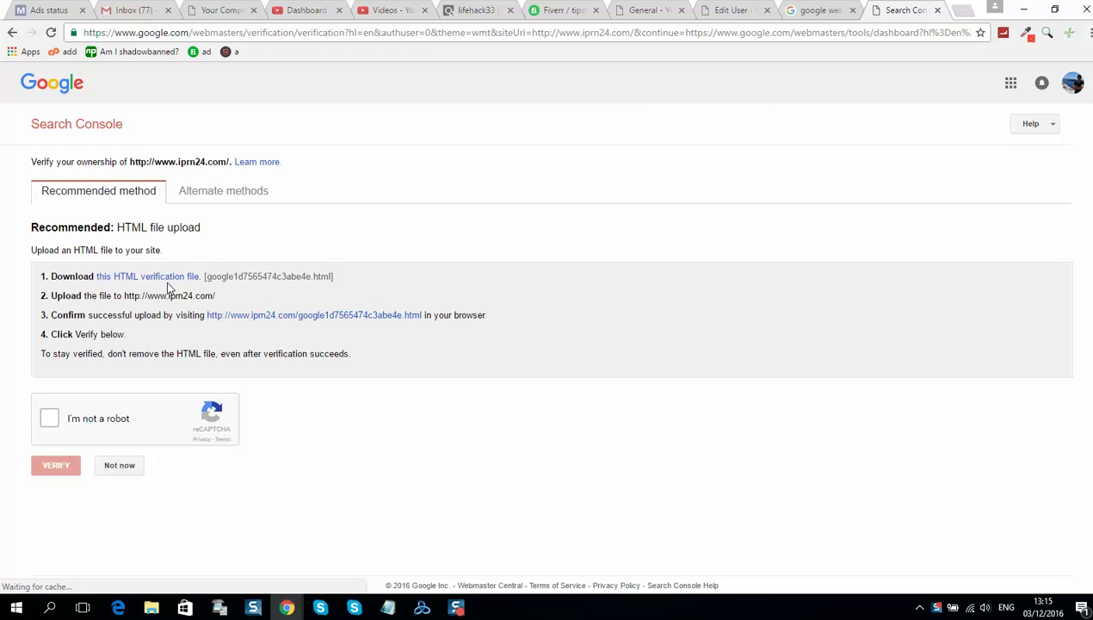
pyautogui.click(185, 197)
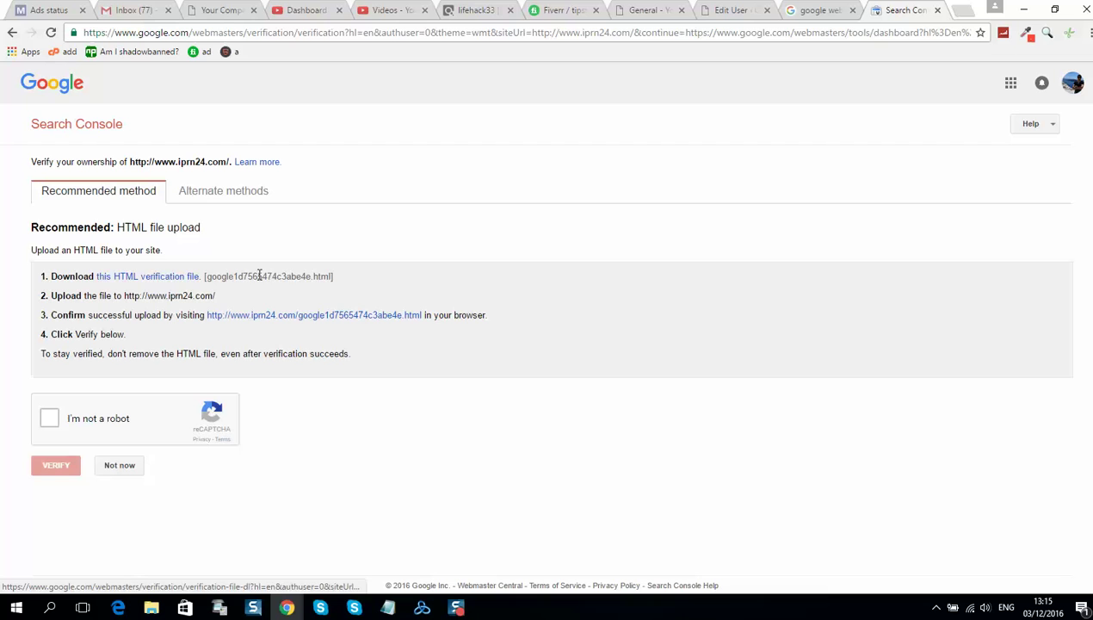
pyautogui.moveTo(322, 275); pyautogui.dragTo(216, 276)
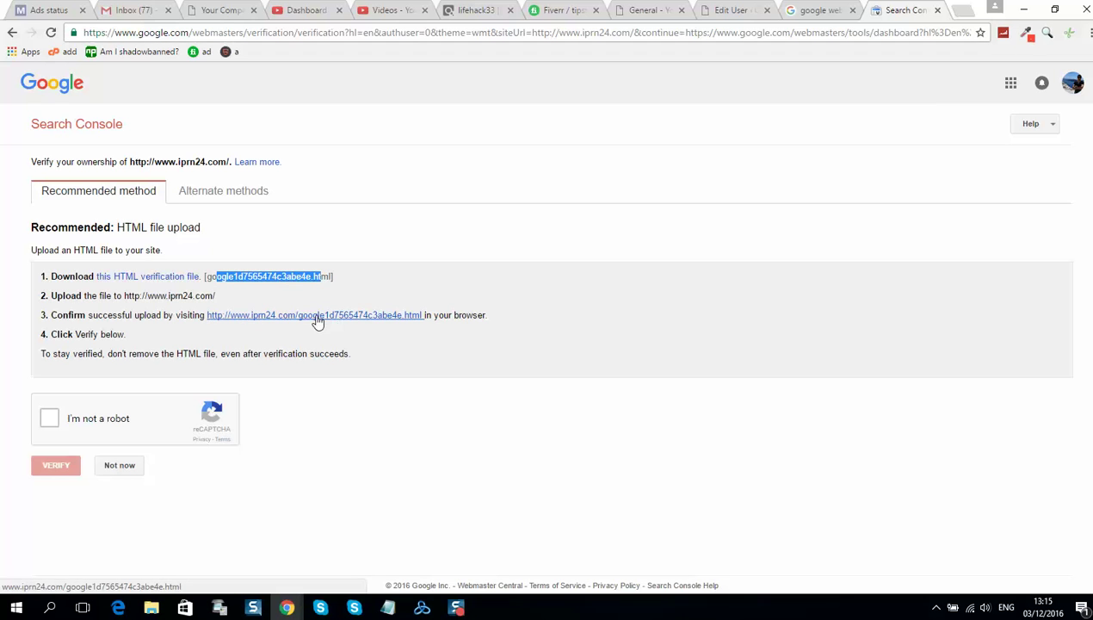
pyautogui.click(284, 250)
pyautogui.click(216, 197)
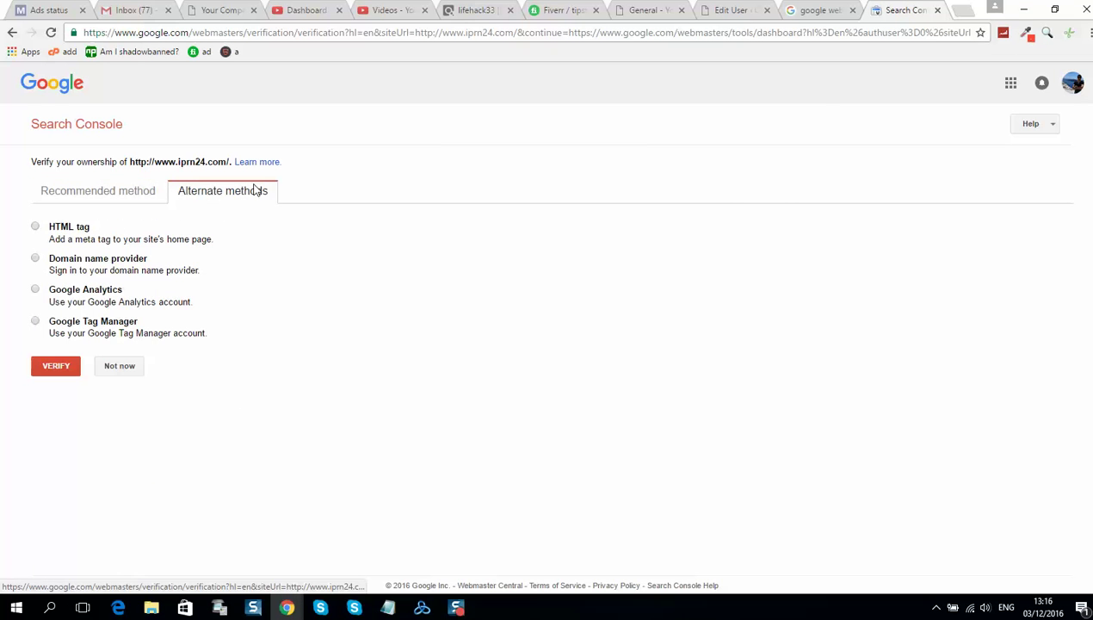
pyautogui.click(35, 289)
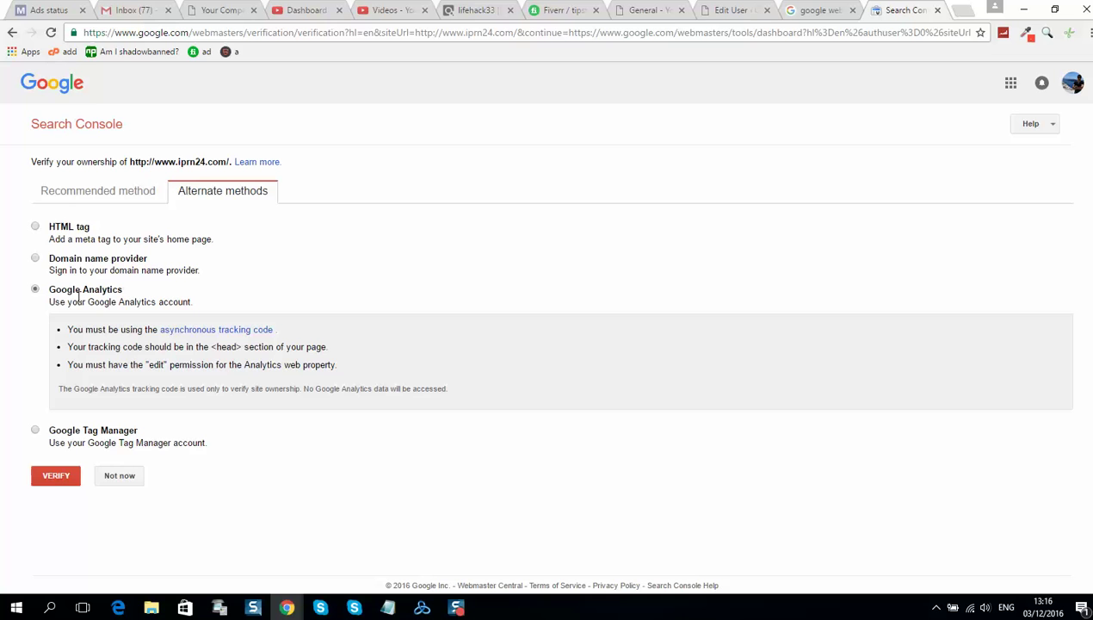
pyautogui.click(67, 469)
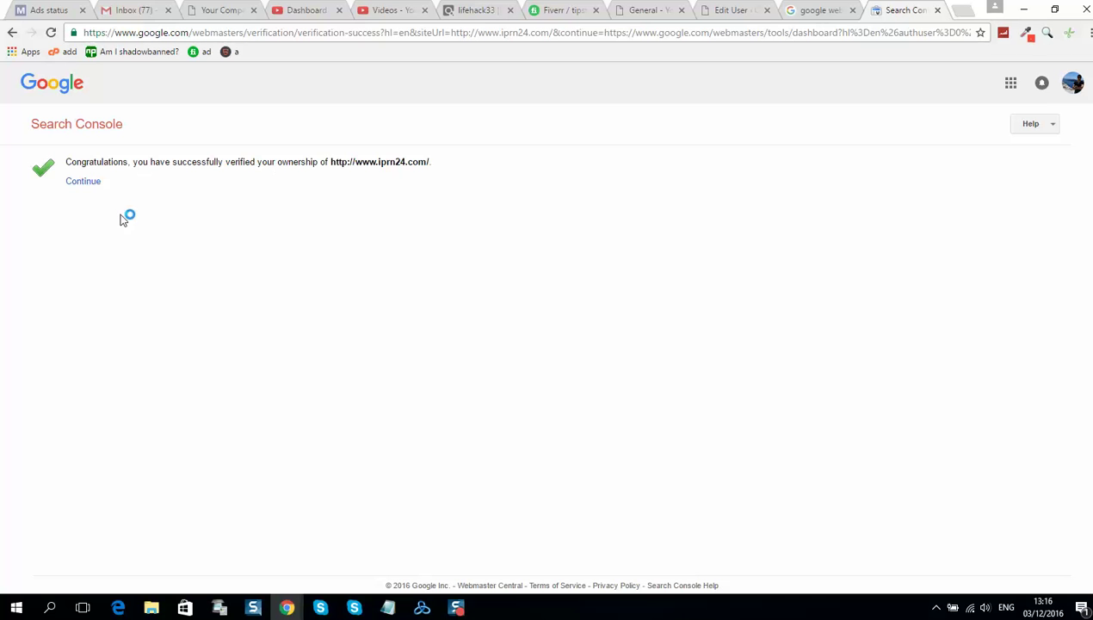
pyautogui.click(82, 182)
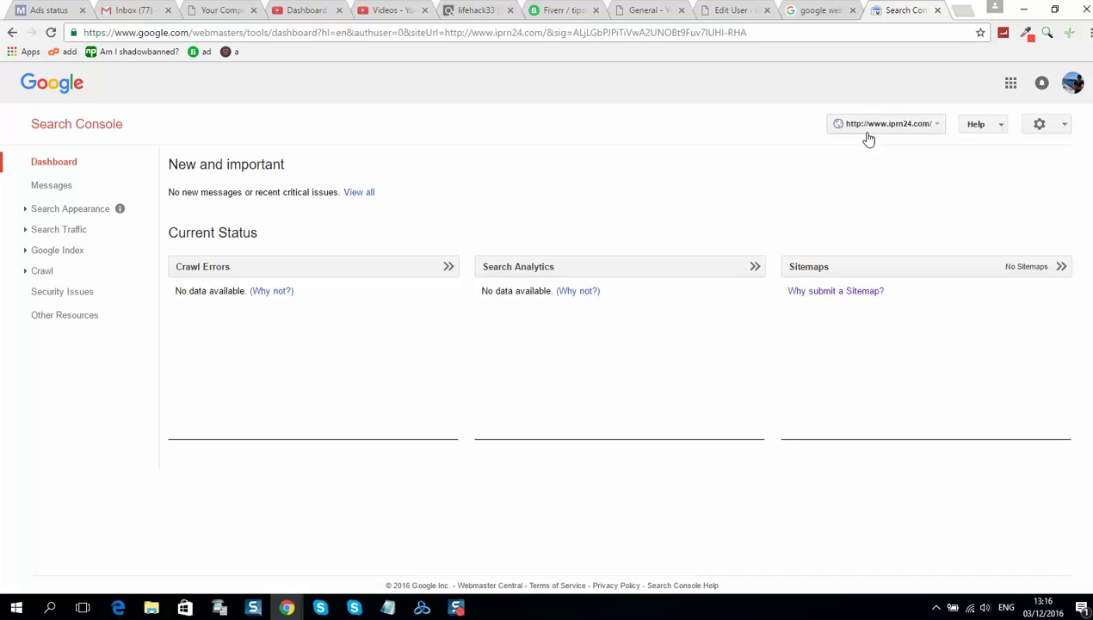
pyautogui.click(1020, 270)
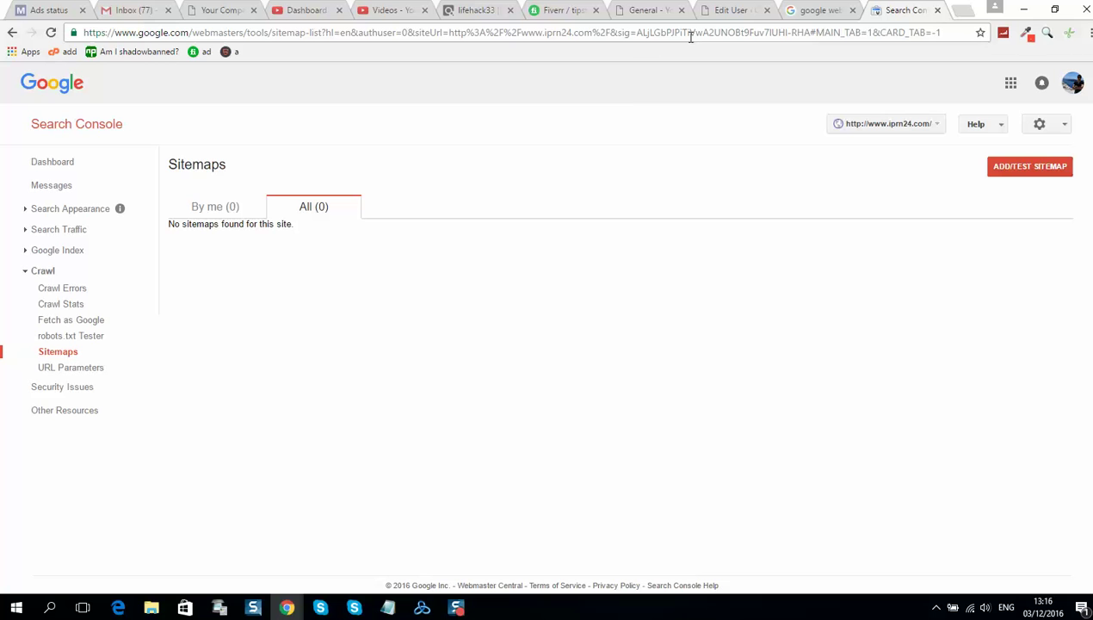
pyautogui.click(733, 9)
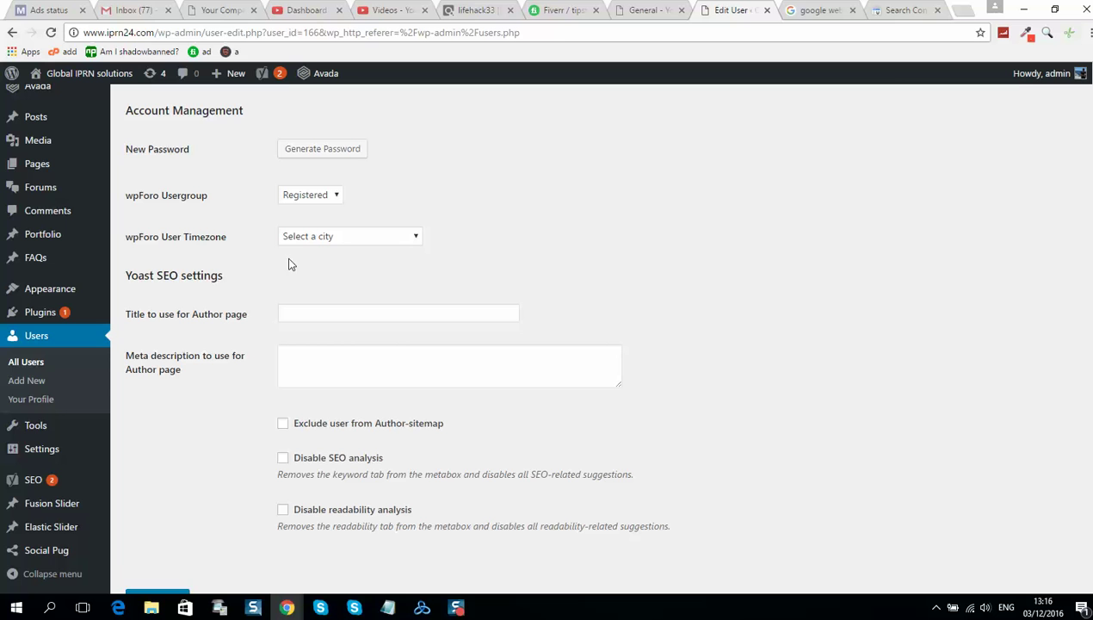
# Open the Yoast XML sitemap index in WordPress and copy its sitemap_index.xml path.
pyautogui.moveTo(35, 487)
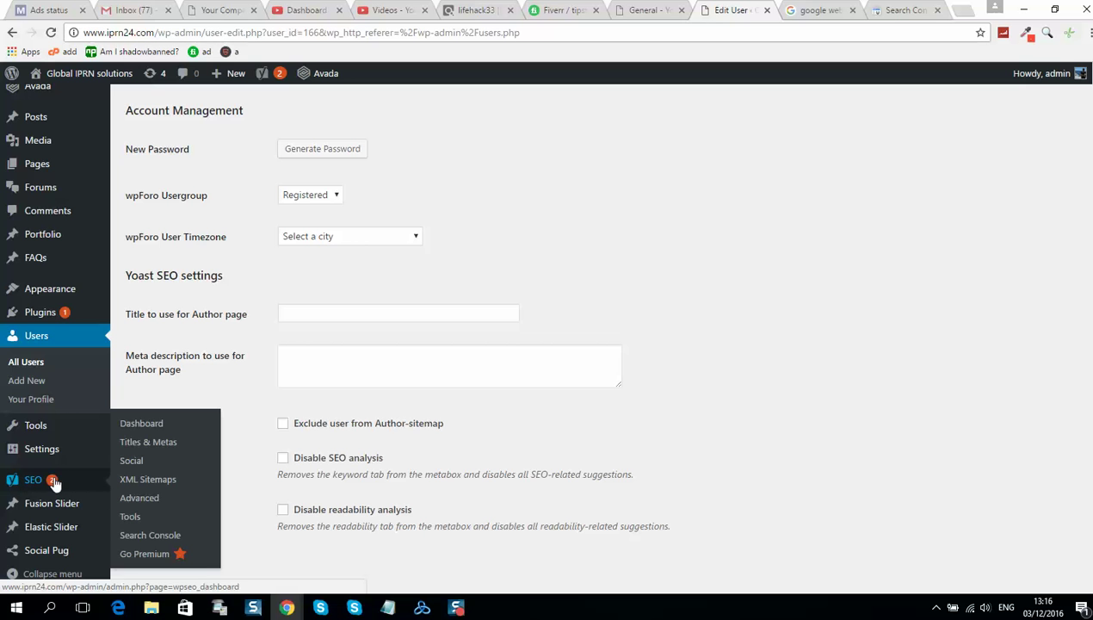
pyautogui.click(141, 479)
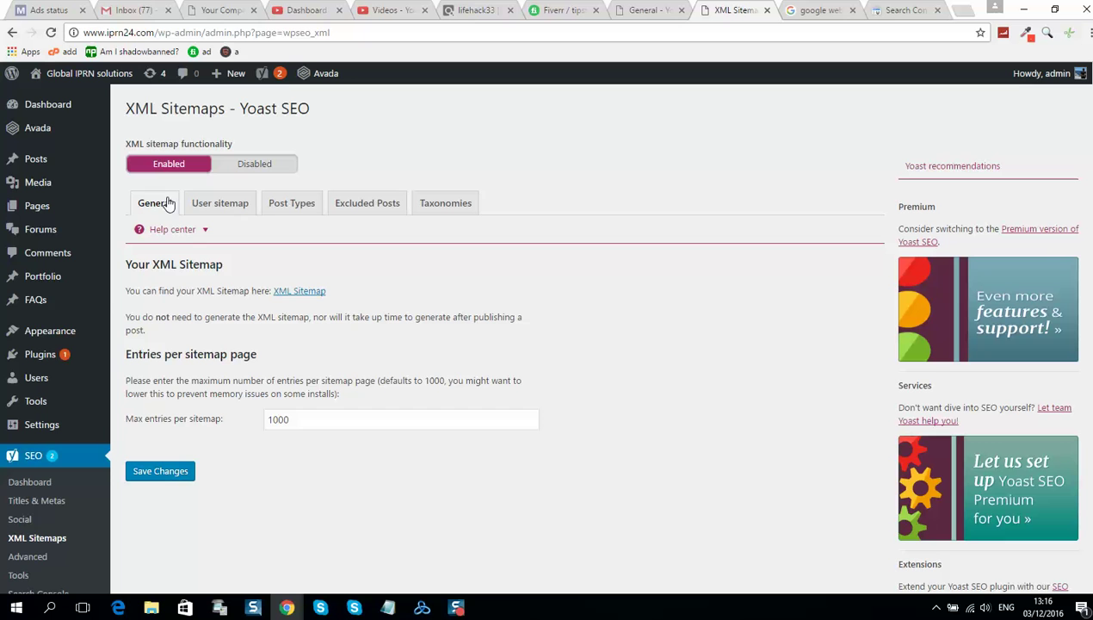
pyautogui.moveTo(158, 290); pyautogui.dragTo(359, 280)
pyautogui.click(358, 294)
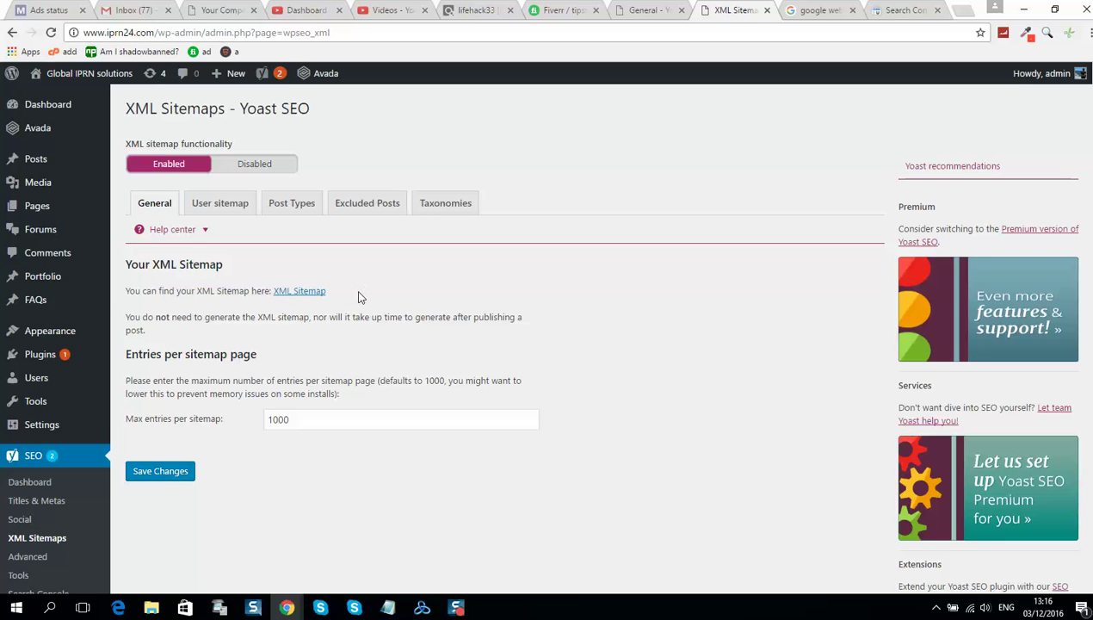
pyautogui.click(299, 291)
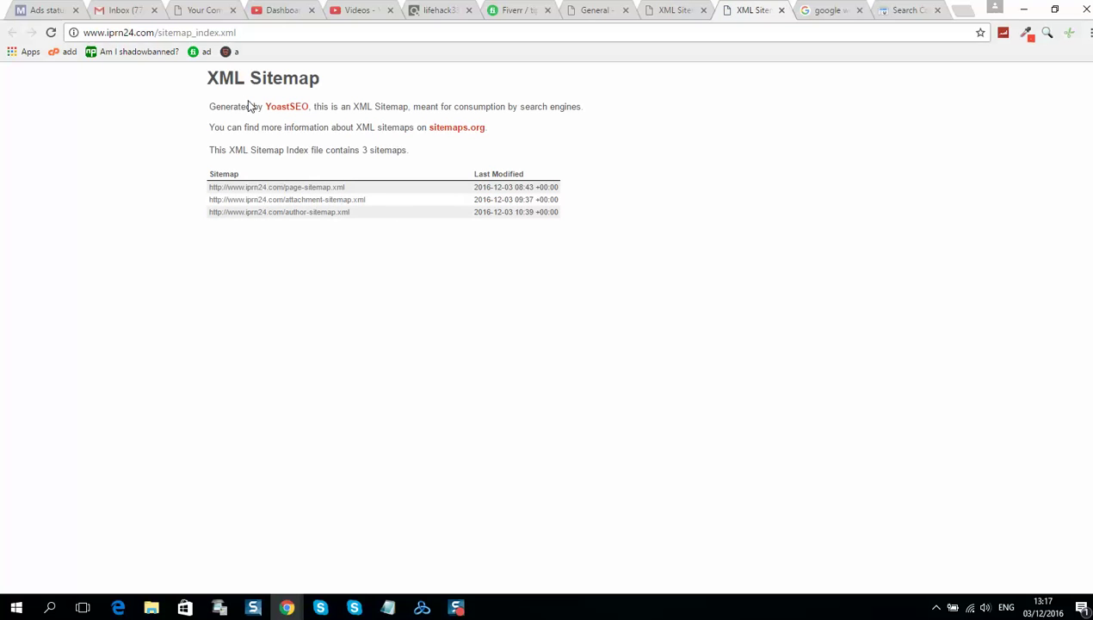
pyautogui.moveTo(159, 32); pyautogui.dragTo(275, 31)
pyautogui.rightClick(275, 30)
pyautogui.click(327, 82)
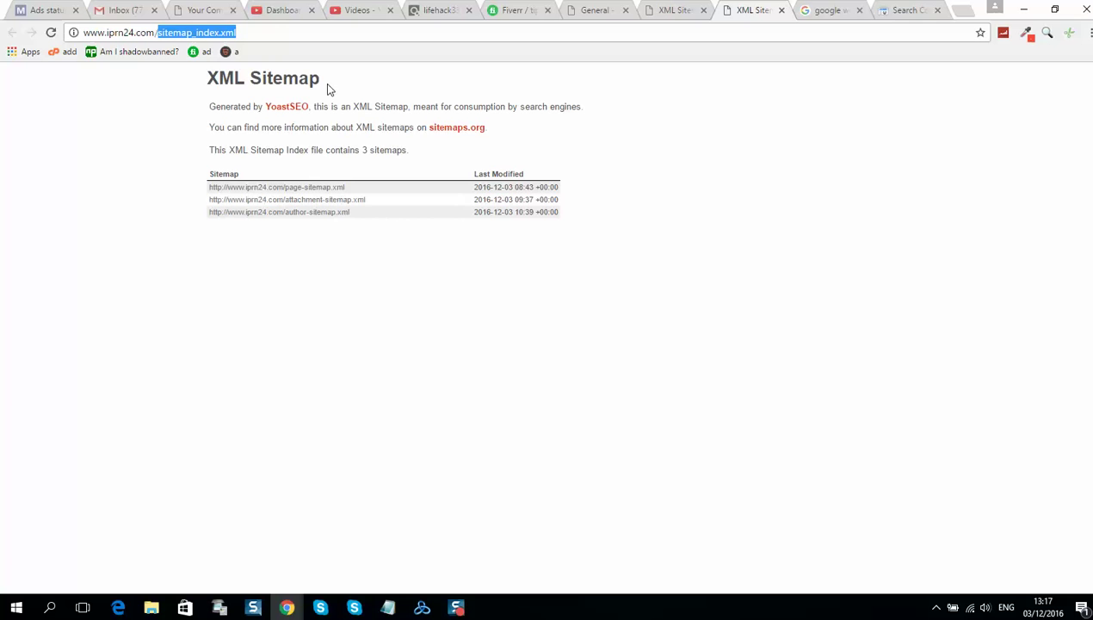
# Paste sitemap_index.xml into Search Console's new sitemap entry.
pyautogui.click(882, 11)
pyautogui.click(1026, 167)
pyautogui.rightClick(958, 216)
pyautogui.click(981, 306)
pyautogui.click(922, 242)
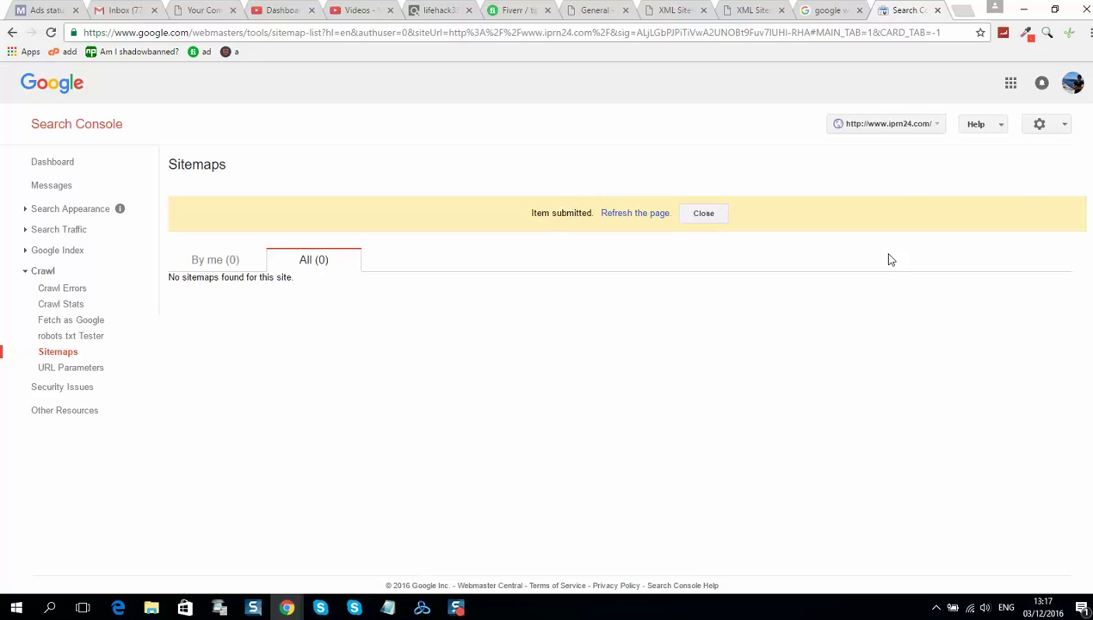
pyautogui.click(612, 212)
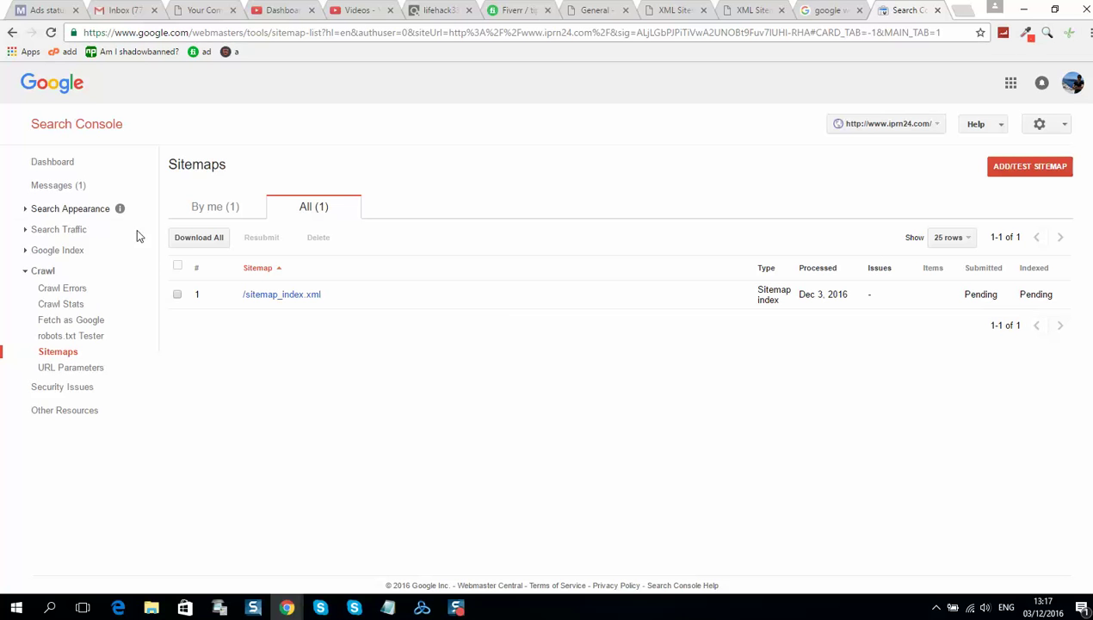
pyautogui.click(72, 191)
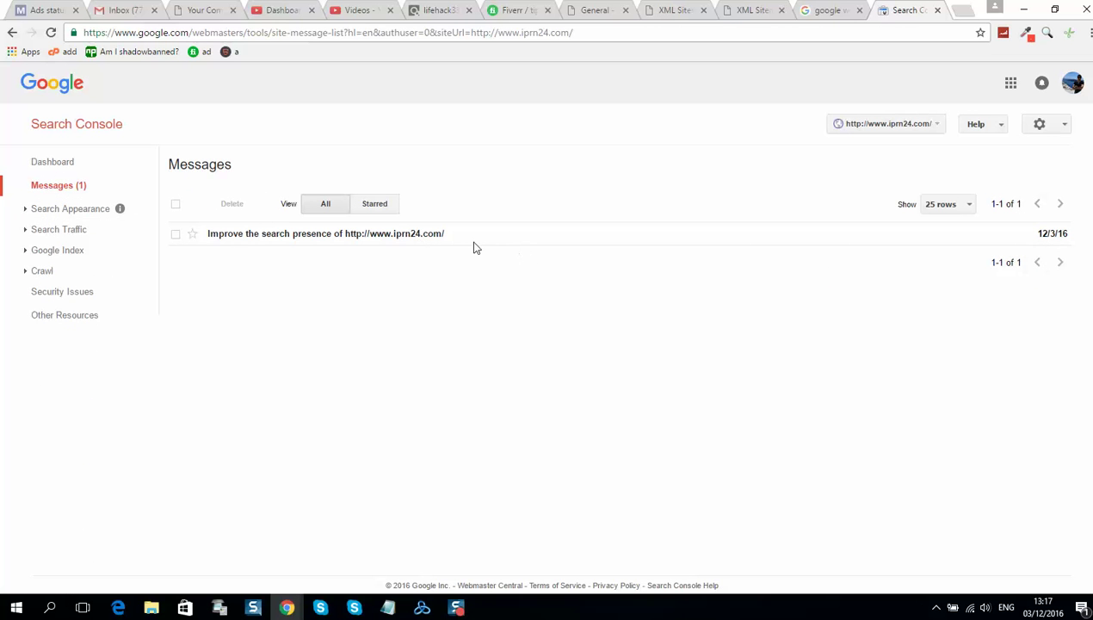
pyautogui.click(429, 241)
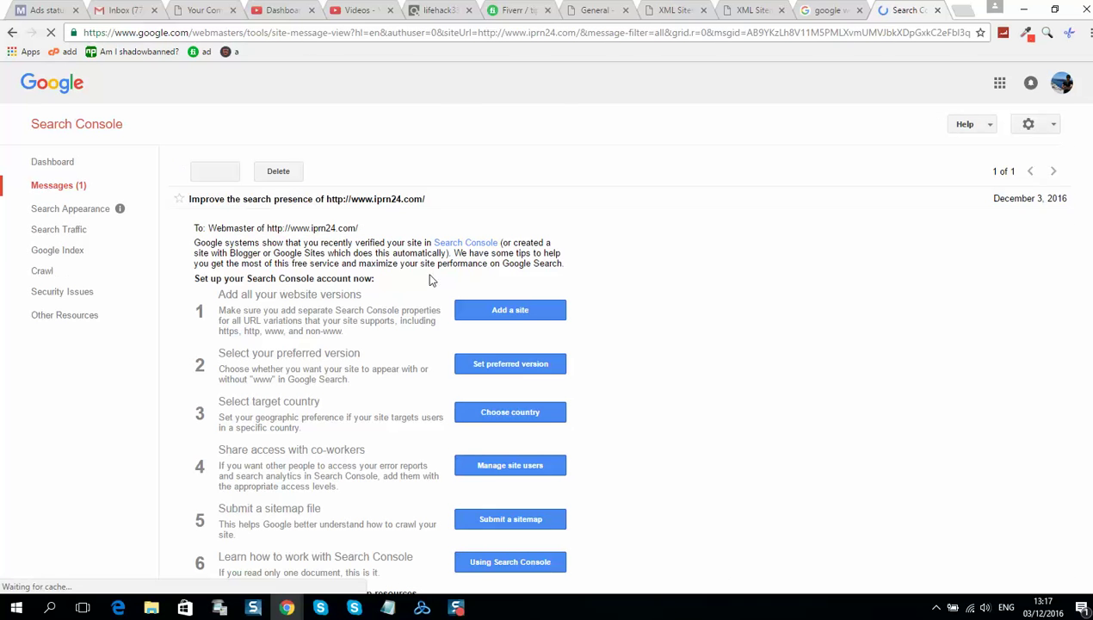
# Copy the bare domain iprn24.com from the WordPress tab's address bar.
pyautogui.click(526, 313)
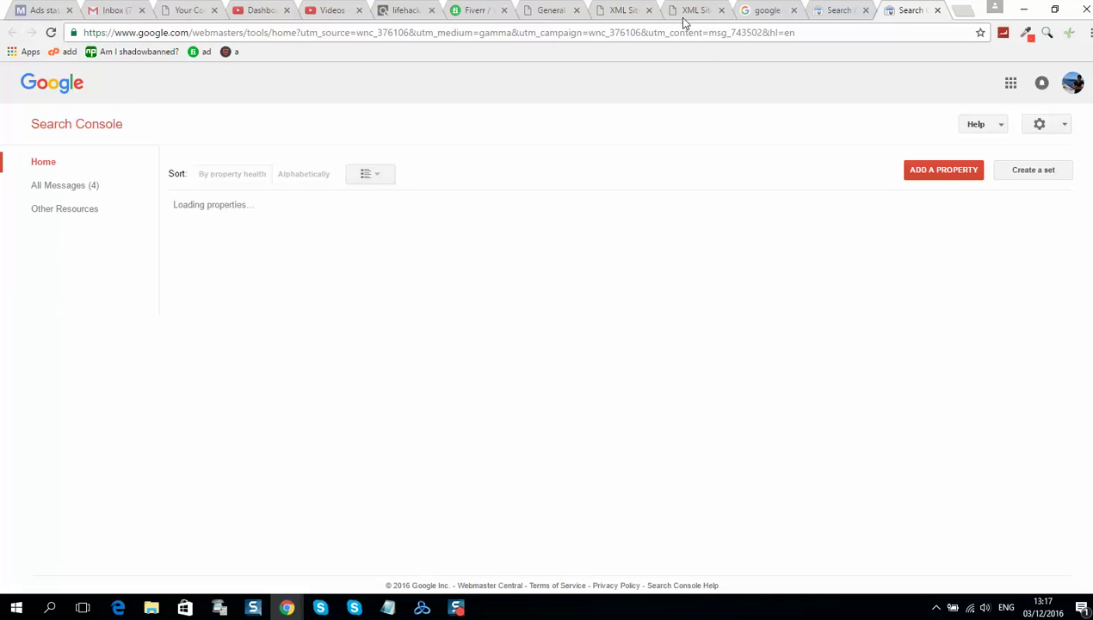
pyautogui.click(634, 15)
pyautogui.moveTo(156, 31); pyautogui.dragTo(112, 34)
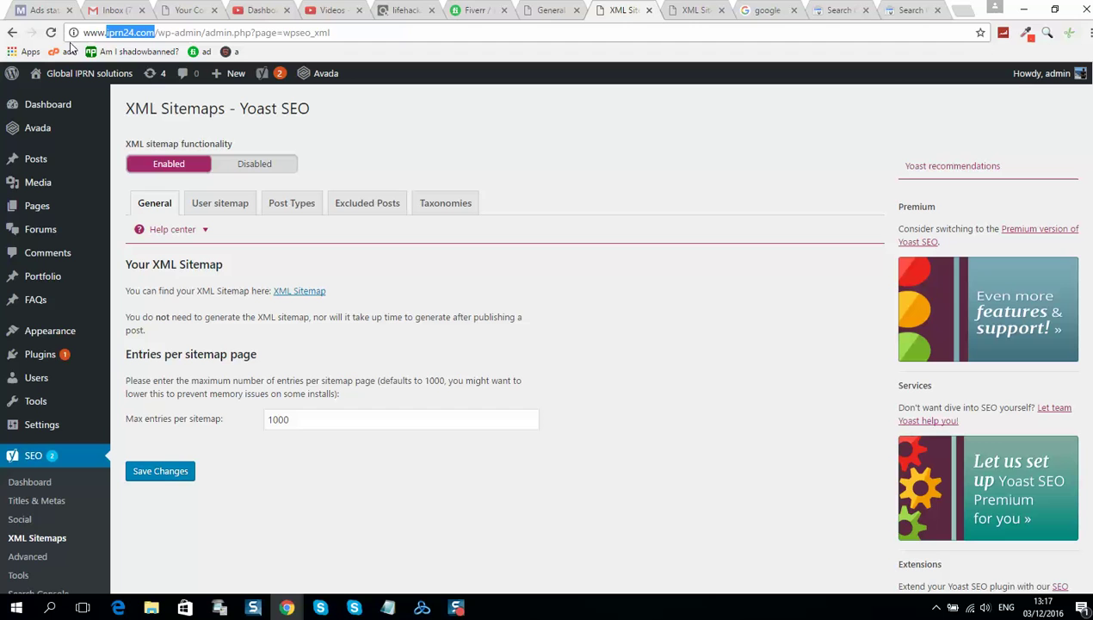
pyautogui.rightClick(129, 32)
pyautogui.click(185, 83)
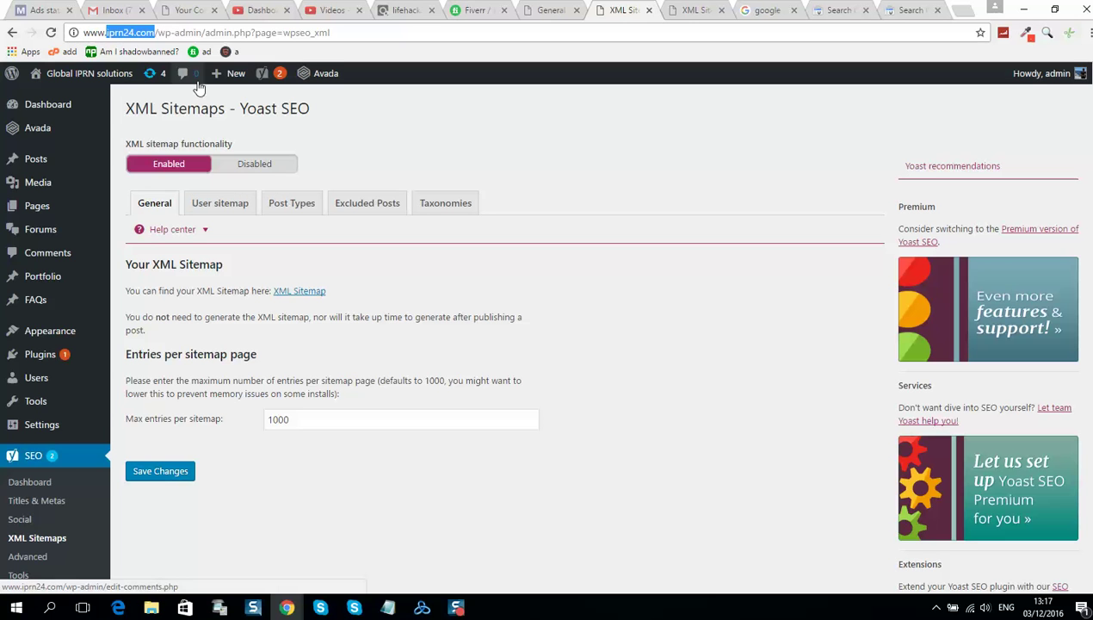
pyautogui.click(905, 12)
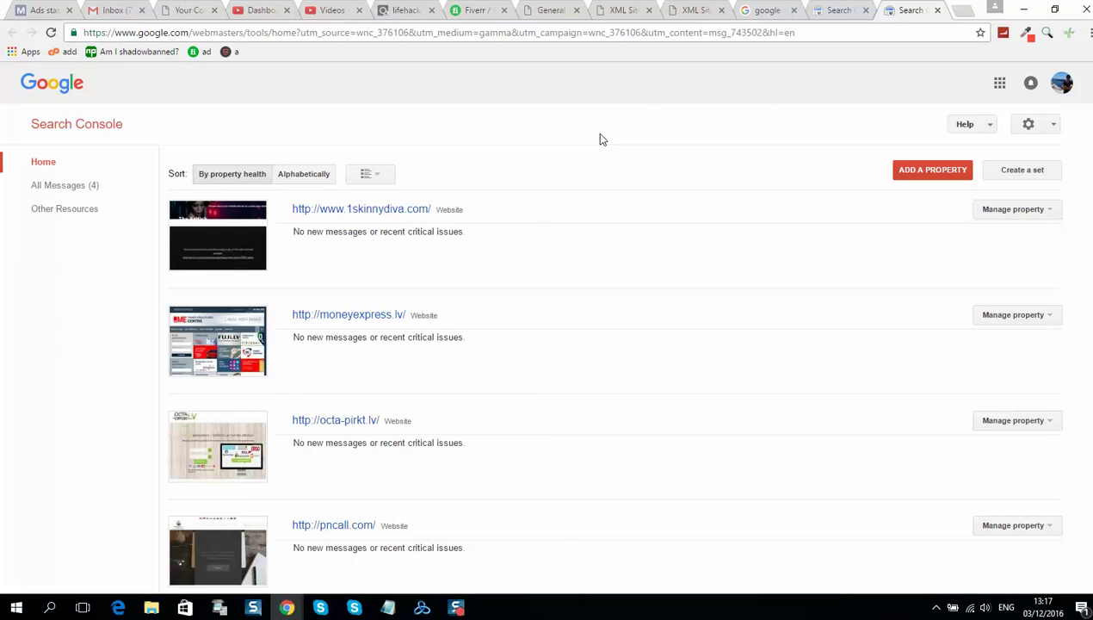
pyautogui.click(826, 14)
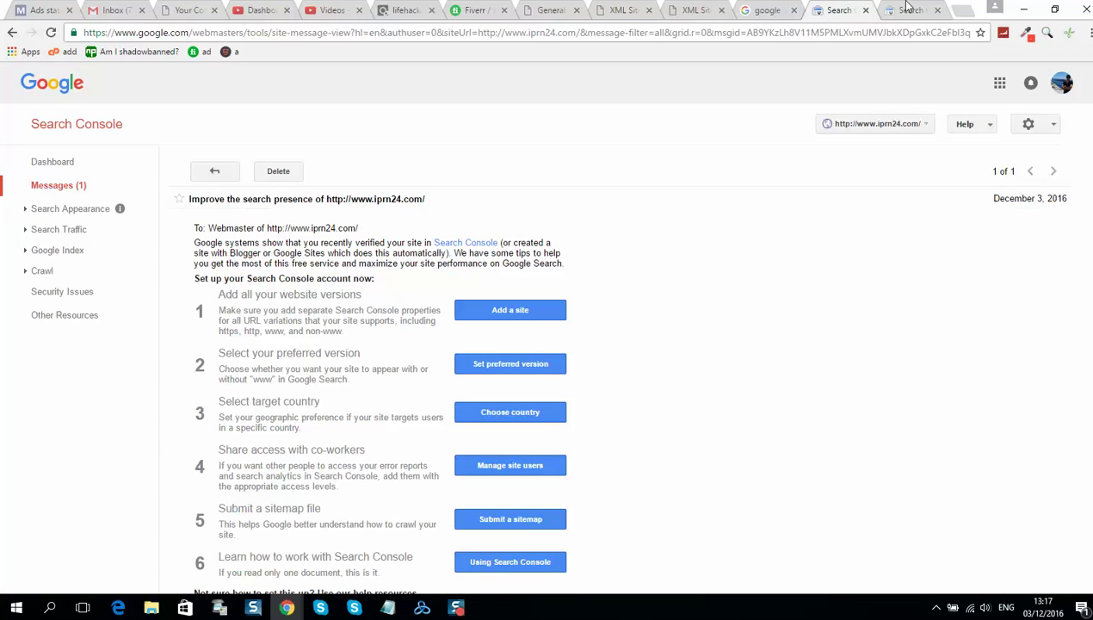
pyautogui.click(911, 10)
pyautogui.click(895, 170)
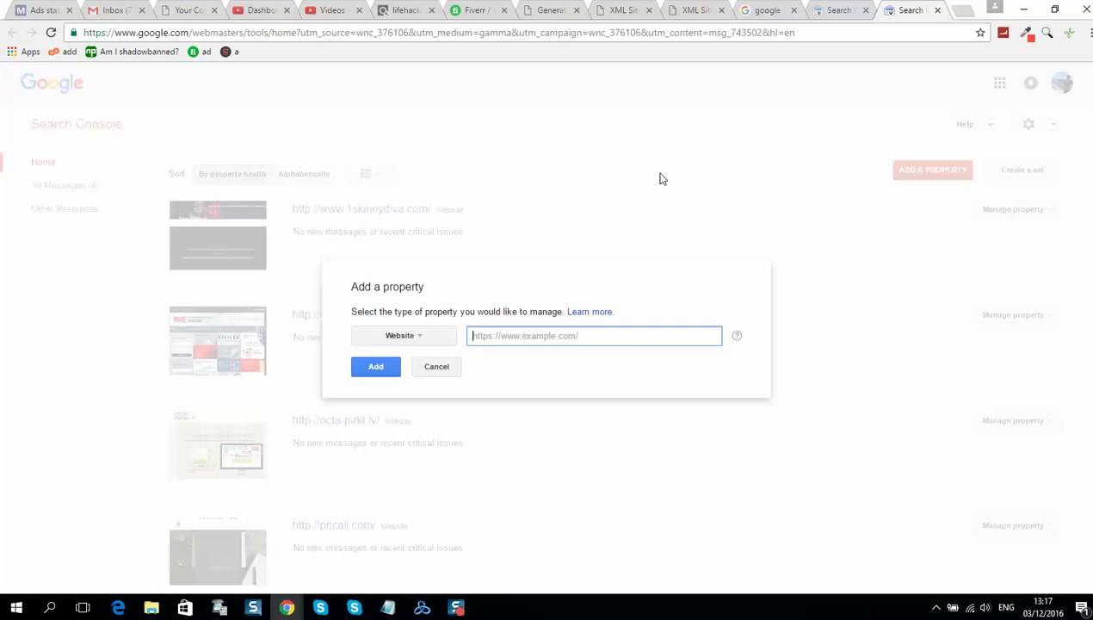
pyautogui.rightClick(492, 343)
pyautogui.click(568, 429)
pyautogui.click(367, 373)
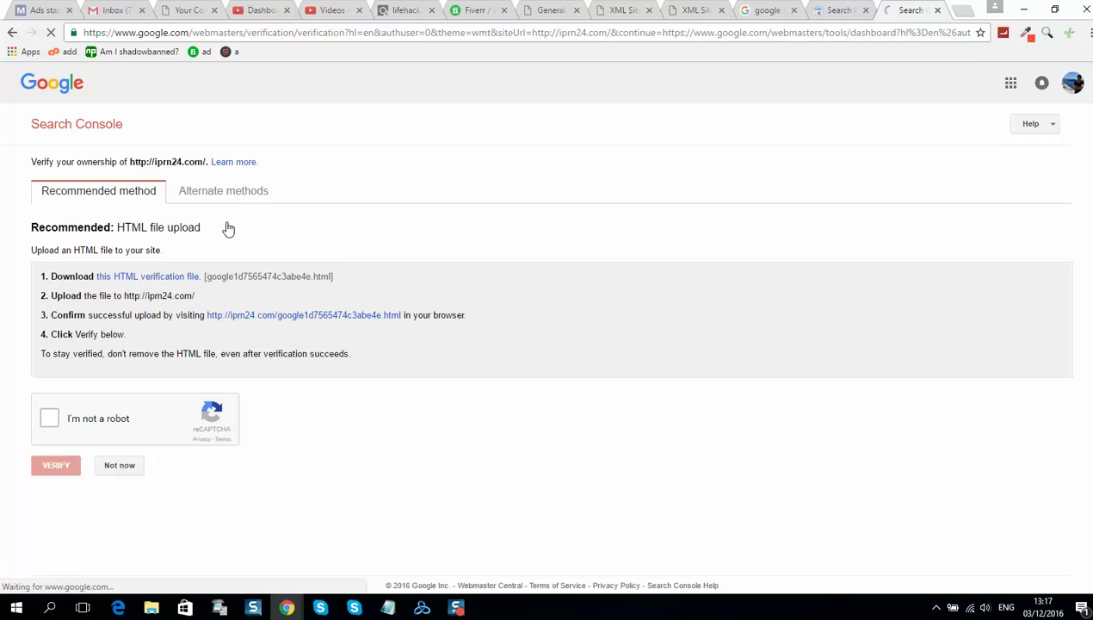
# Verify iprn24.com ownership with Google Analytics and continue to its dashboard.
pyautogui.click(227, 193)
pyautogui.moveTo(60, 291); pyautogui.dragTo(67, 291)
pyautogui.click(35, 290)
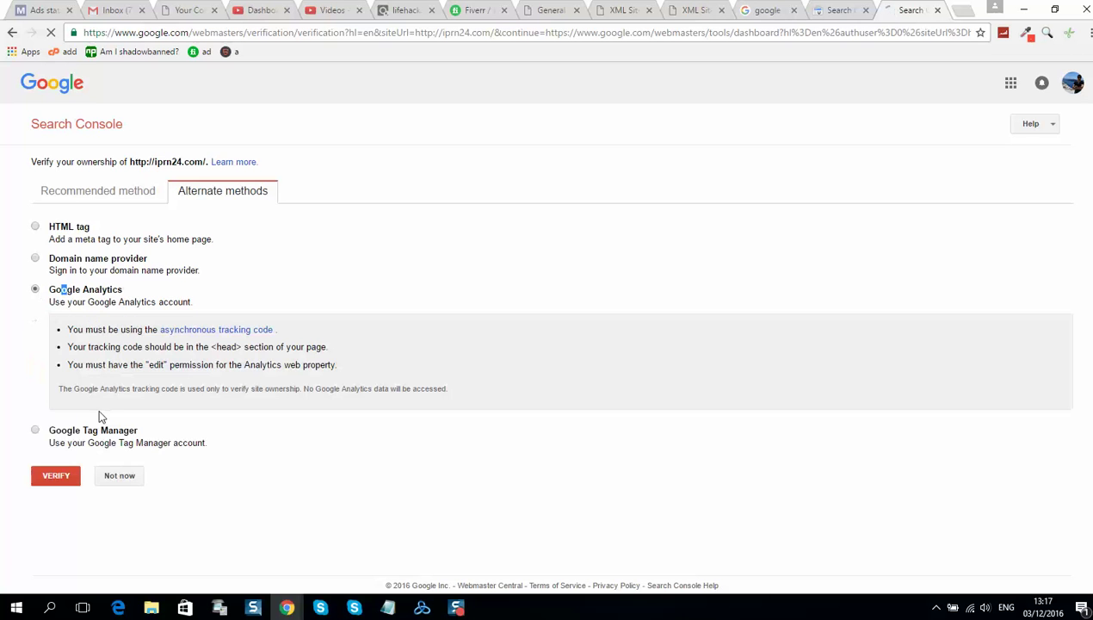
pyautogui.click(57, 475)
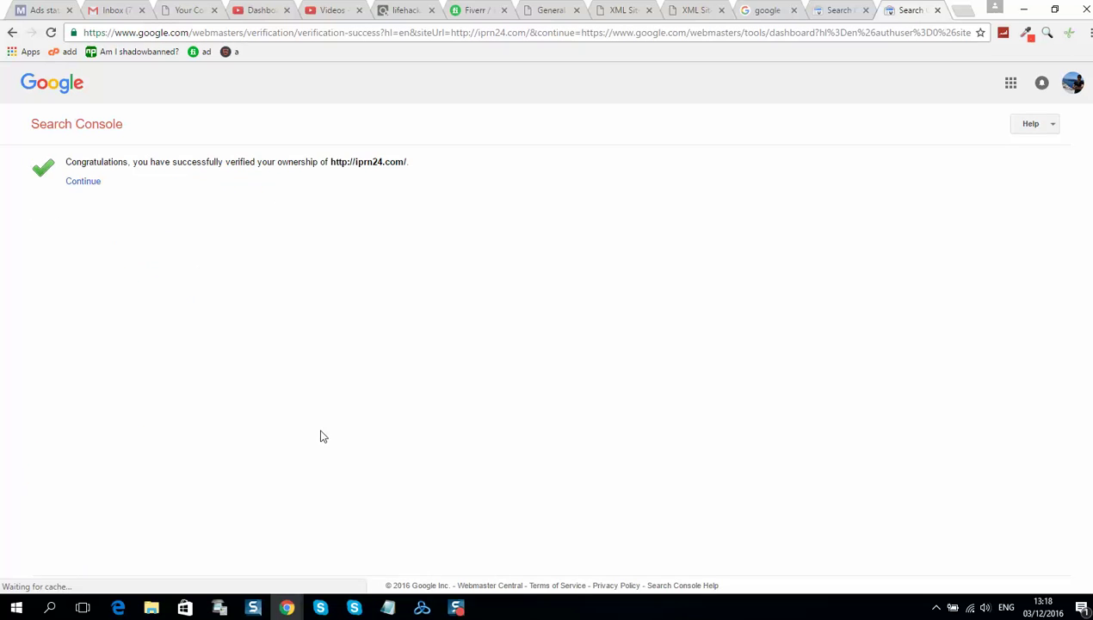
pyautogui.click(82, 181)
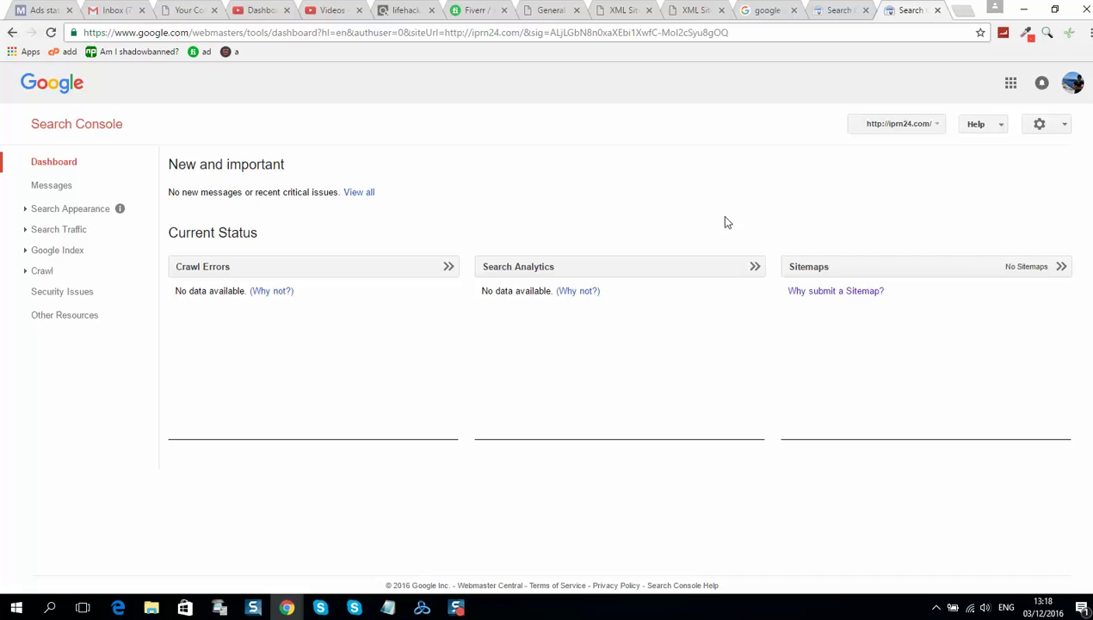
# Copy sitemap_index.xml from the sitemap tab and paste it into iprn24.com's new sitemap entry.
pyautogui.click(975, 269)
pyautogui.click(704, 12)
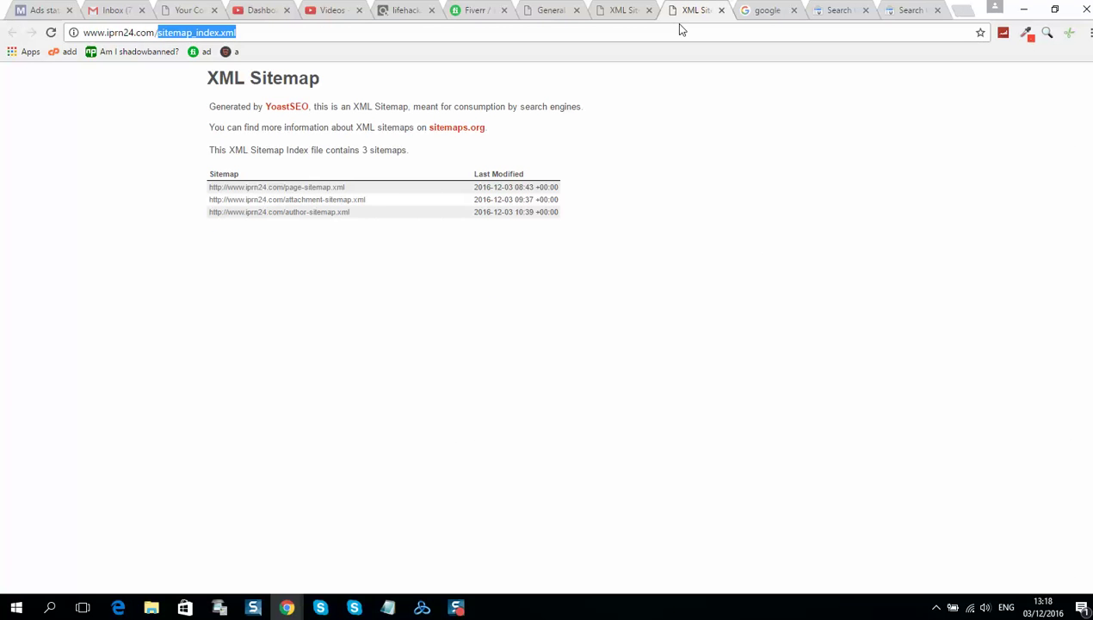
pyautogui.rightClick(286, 30)
pyautogui.click(369, 83)
pyautogui.click(897, 18)
pyautogui.click(1000, 172)
pyautogui.click(950, 219)
pyautogui.rightClick(950, 222)
pyautogui.click(981, 303)
# Submit the sitemap, check the property's messages, and return to its dashboard.
pyautogui.click(929, 244)
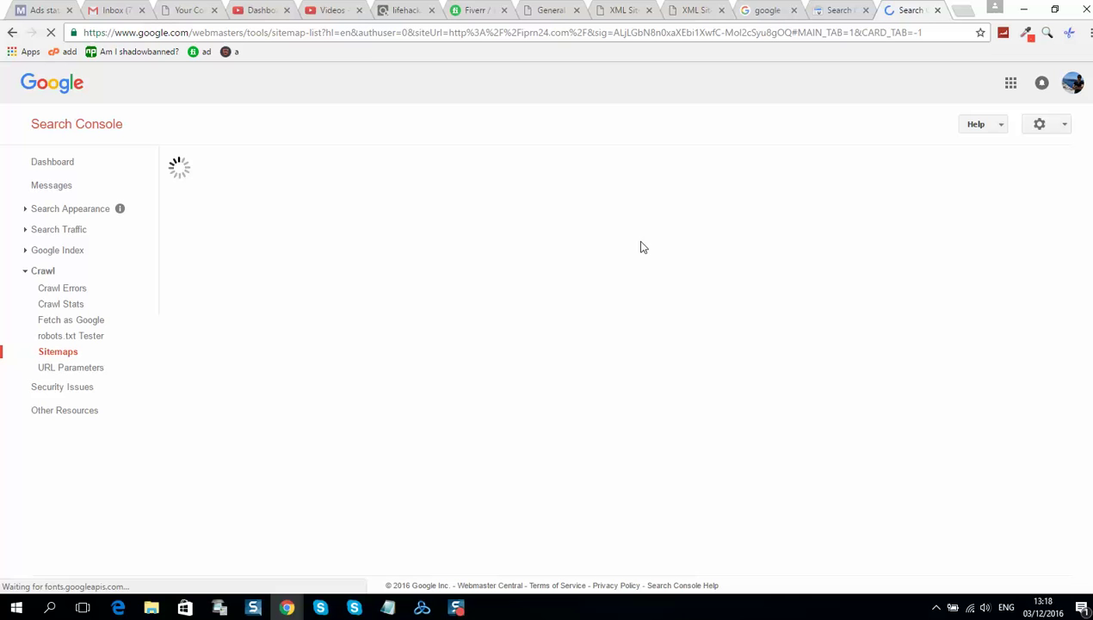
pyautogui.click(67, 211)
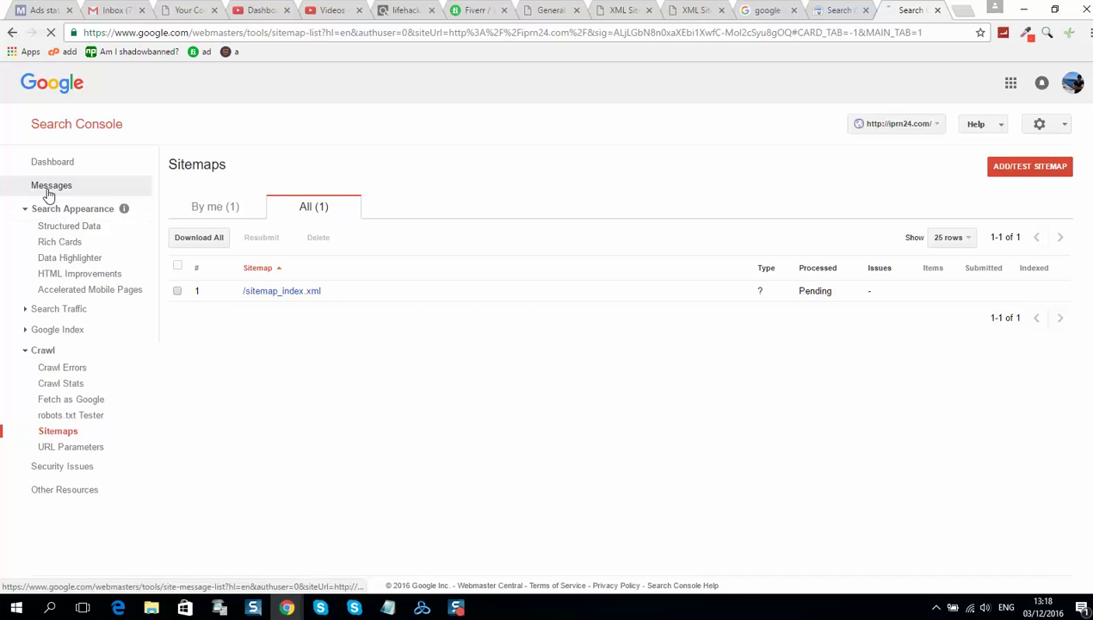
pyautogui.click(49, 195)
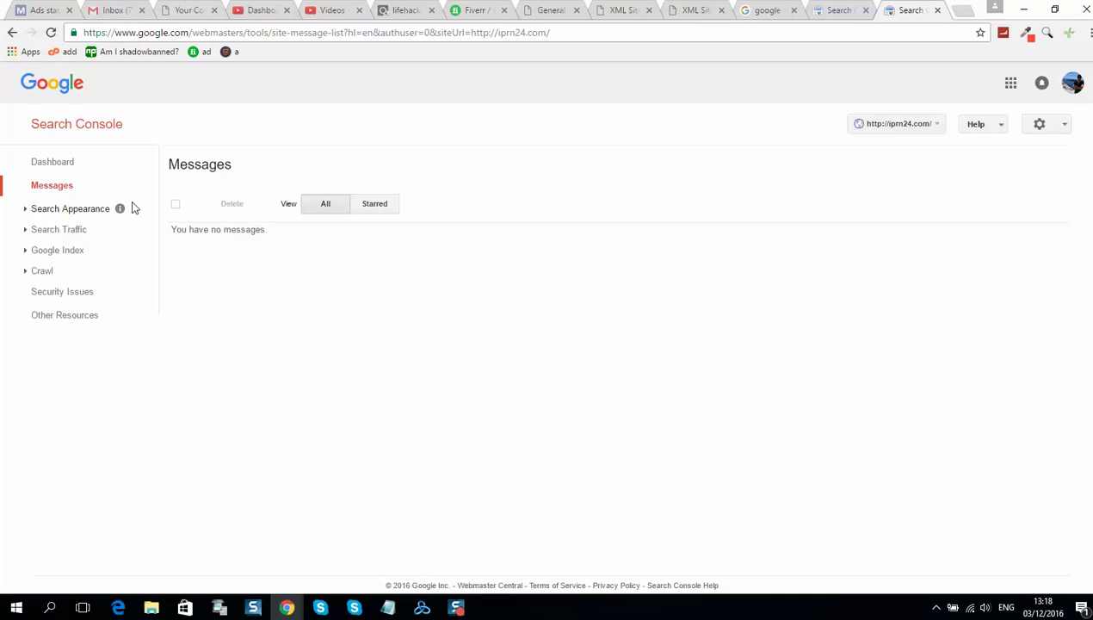
pyautogui.click(77, 165)
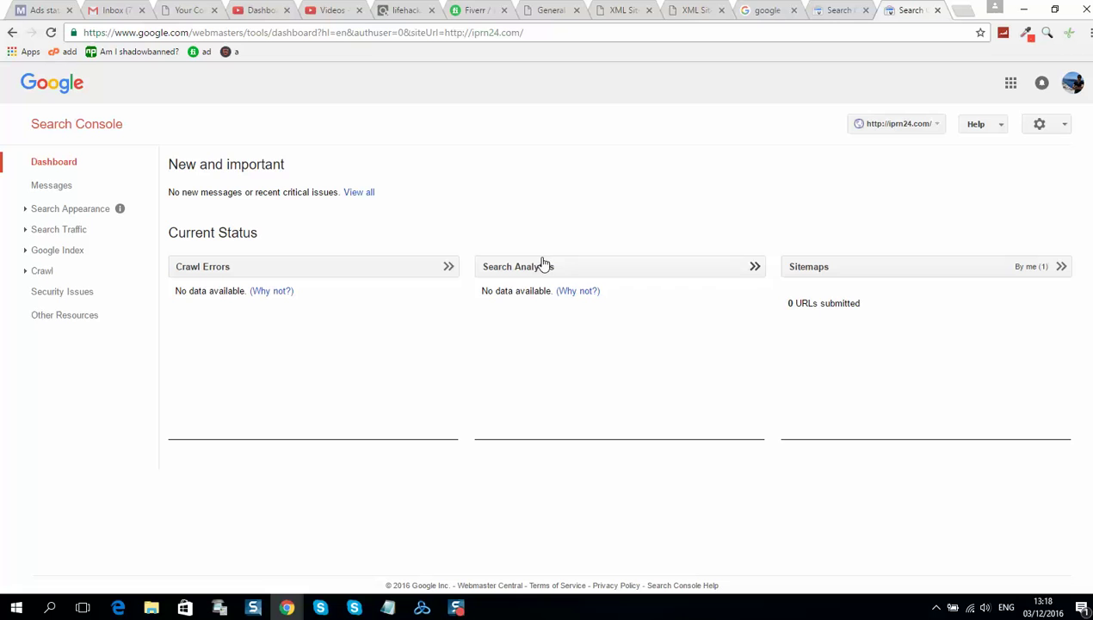
pyautogui.click(934, 125)
# In Site Settings, choose 'Display URLs as iprn24.com' as the preferred domain and save.
pyautogui.click(1066, 126)
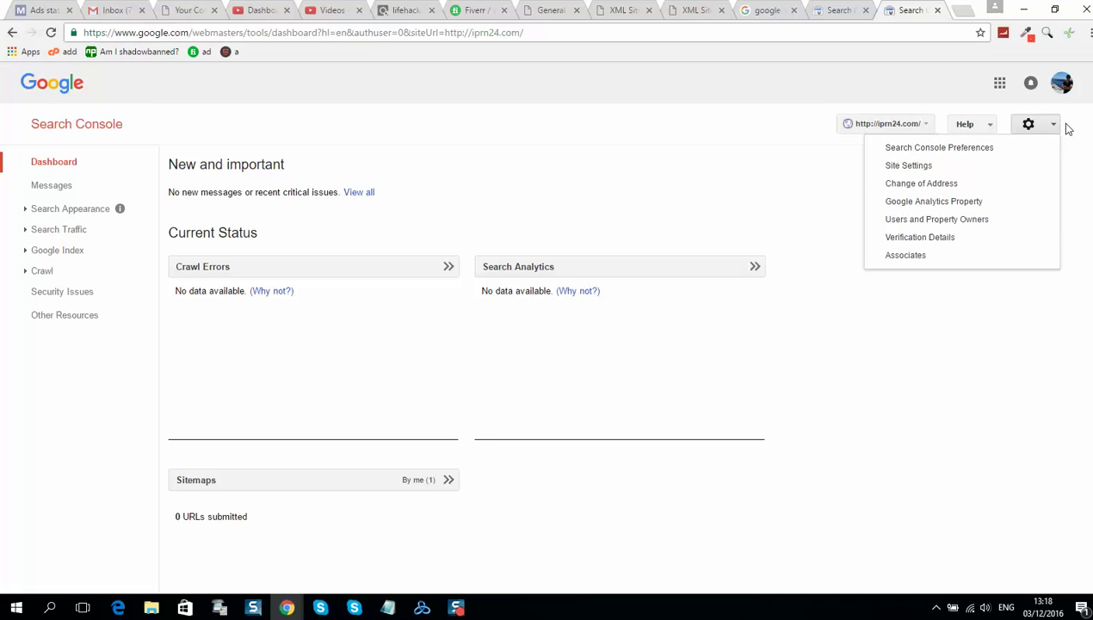
pyautogui.click(981, 168)
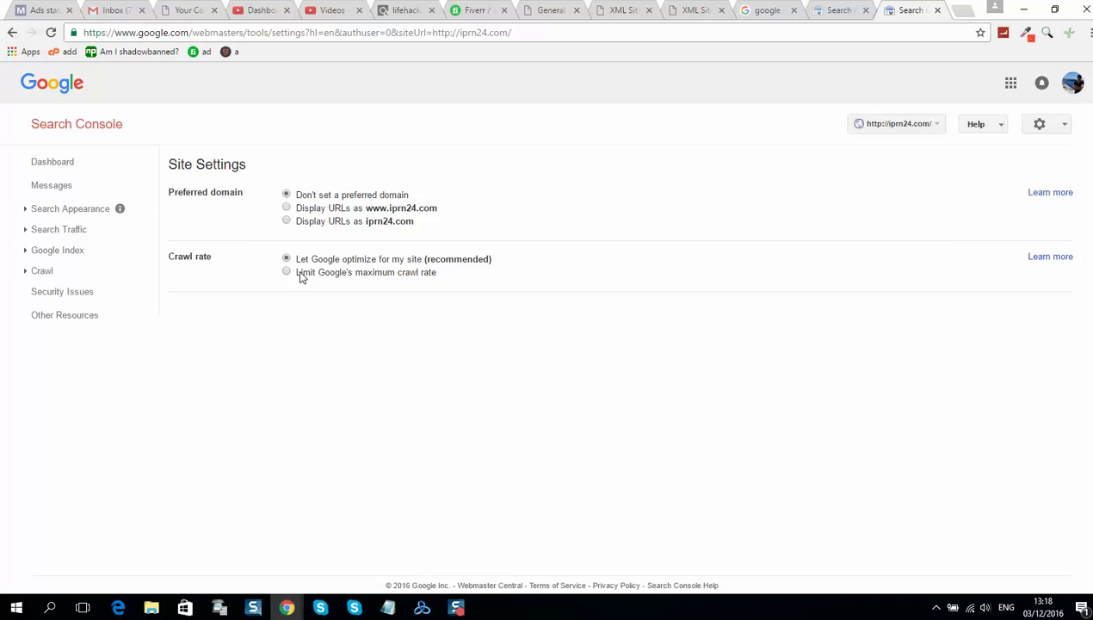
pyautogui.click(287, 221)
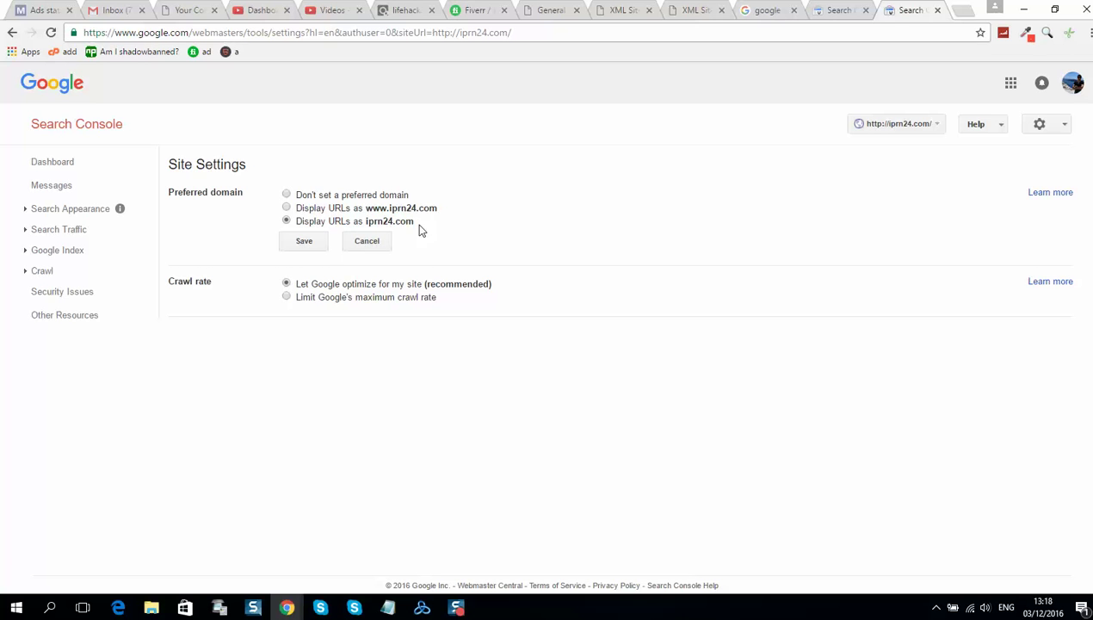
pyautogui.click(306, 243)
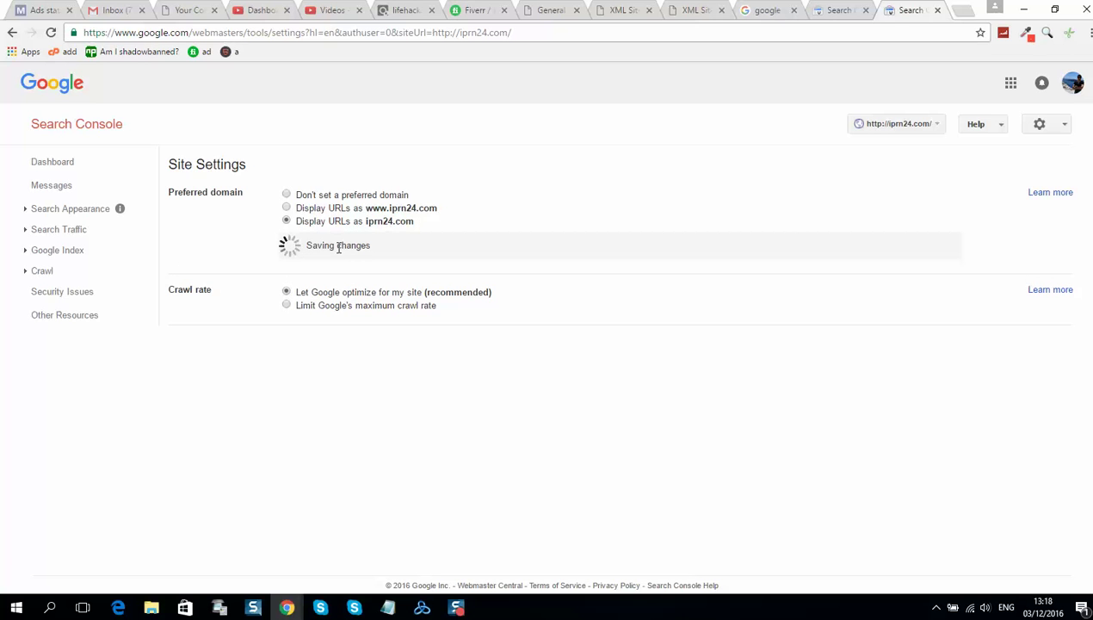